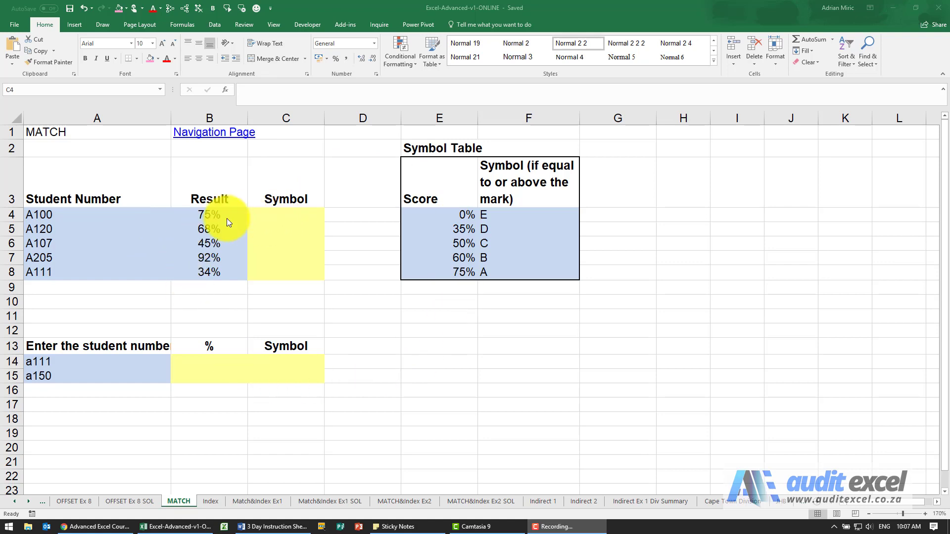
Select cell B14, the percentage cell beside student number a111
click(221, 362)
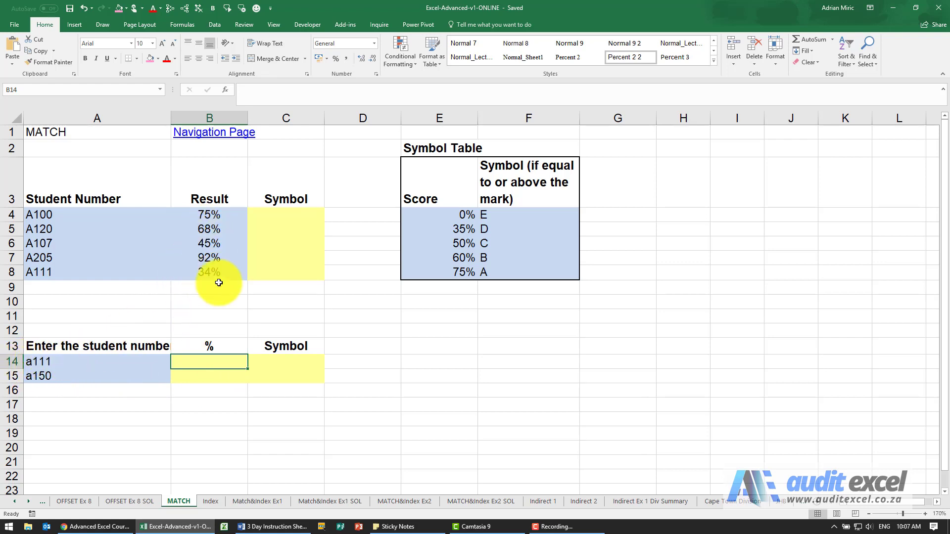
Insert the MATCH function into B14 through the Insert Function dialog
click(224, 89)
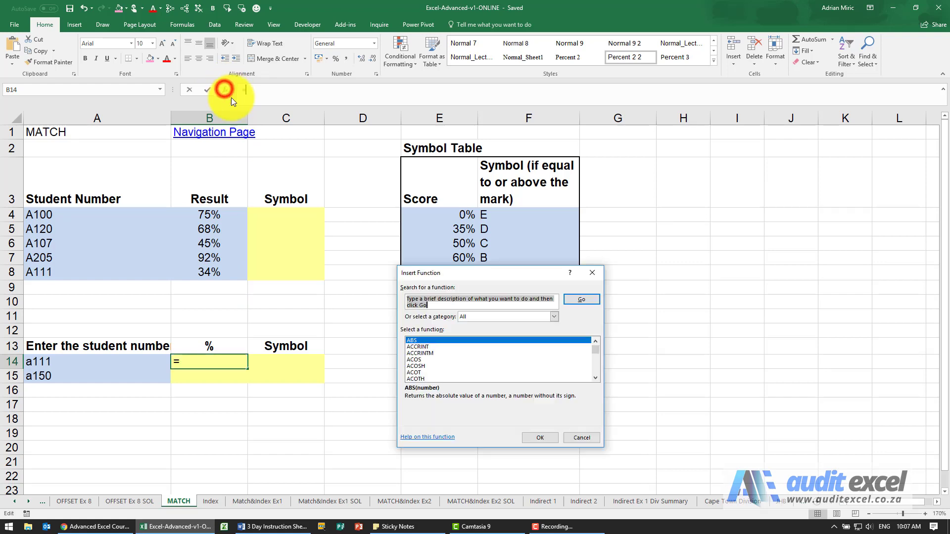
click(481, 352)
key(m)
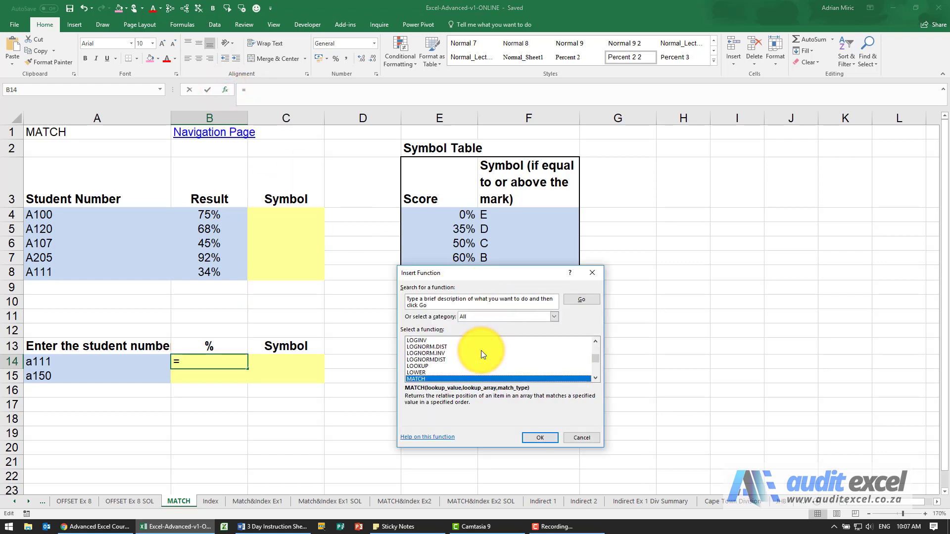
click(542, 435)
drag(448, 296, 424, 231)
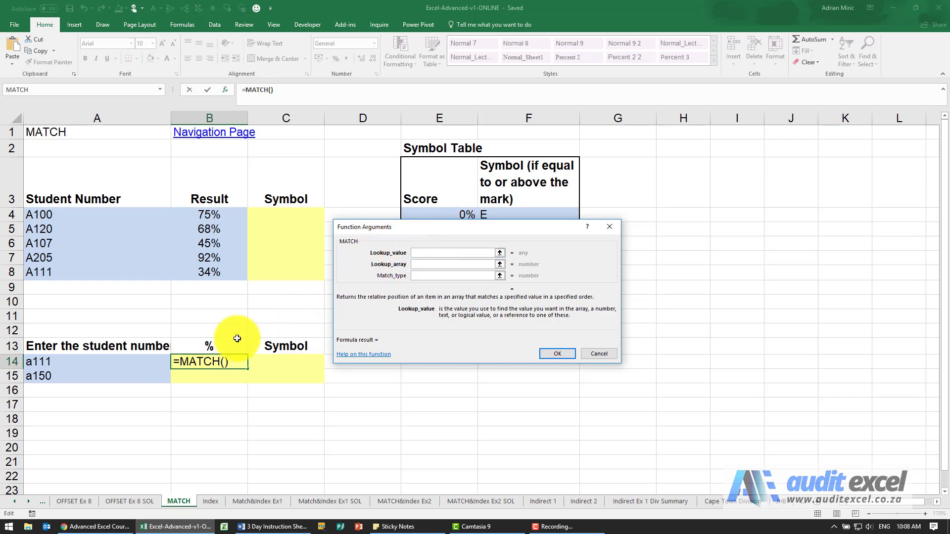
Give MATCH lookup value A14, lookup array $A$4:$A$8 and match type FALSE
click(87, 362)
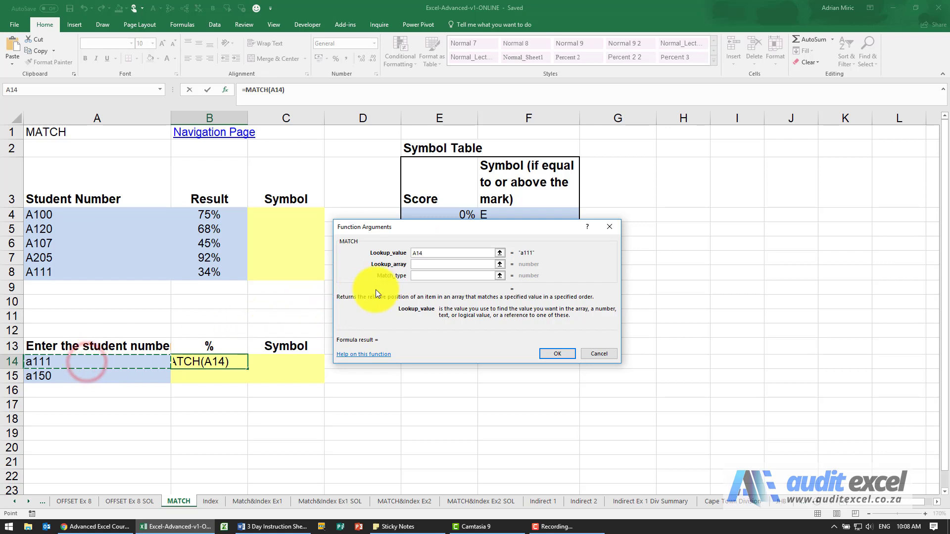
click(426, 266)
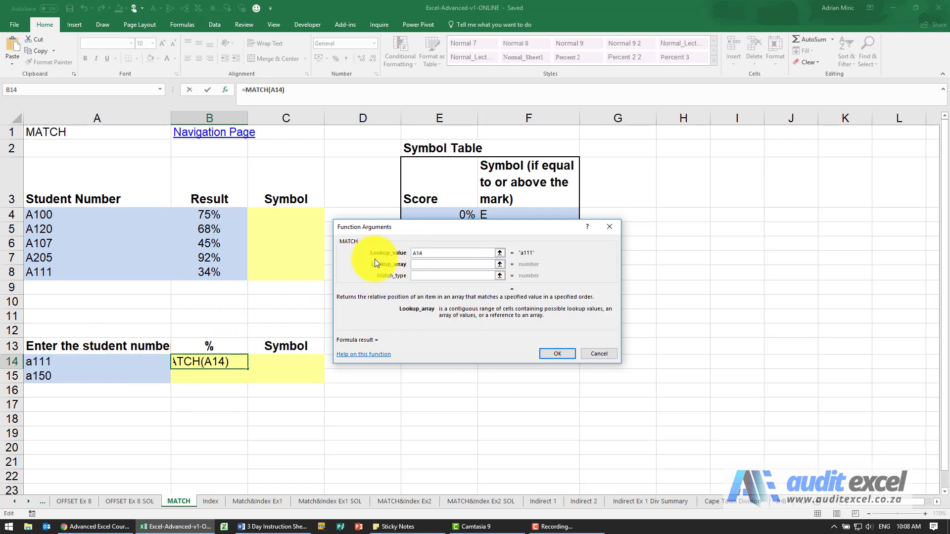
click(137, 213)
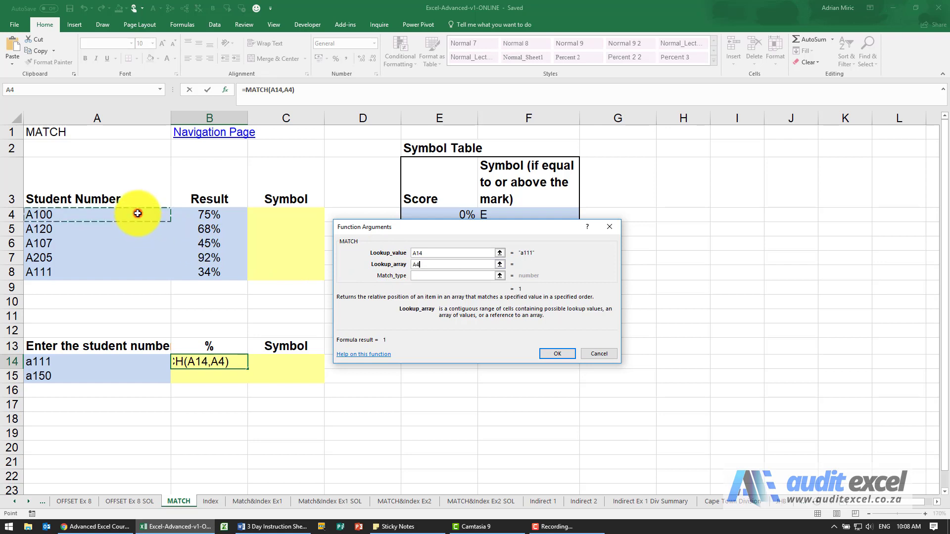
drag(137, 213, 124, 266)
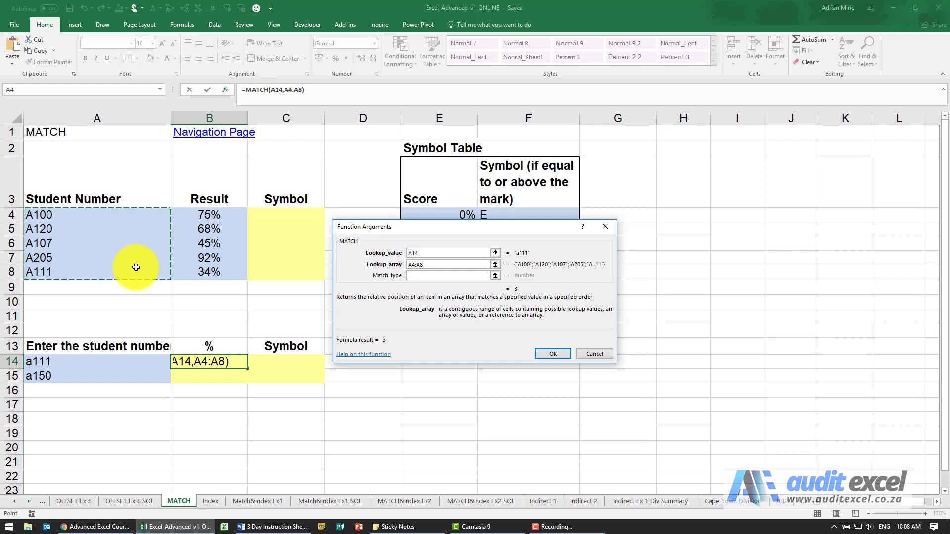
key(F4)
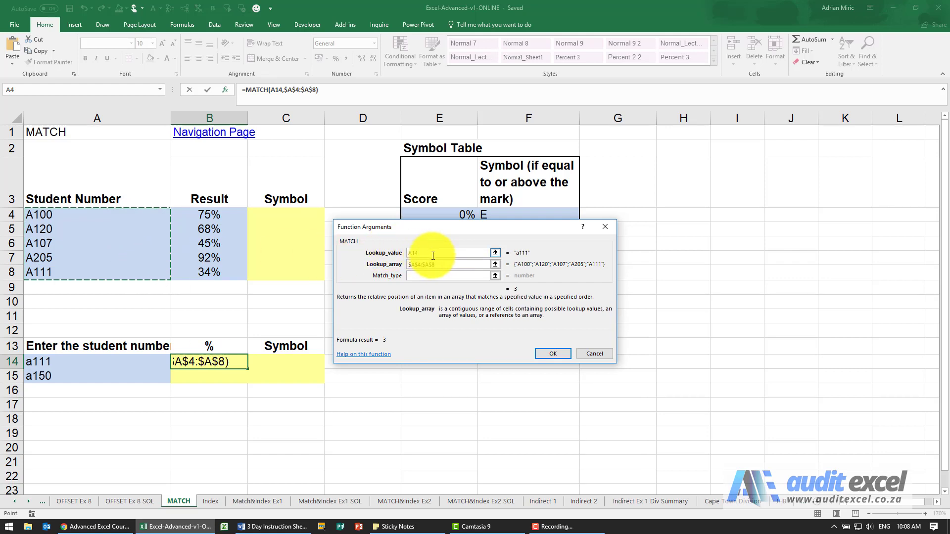
click(421, 276)
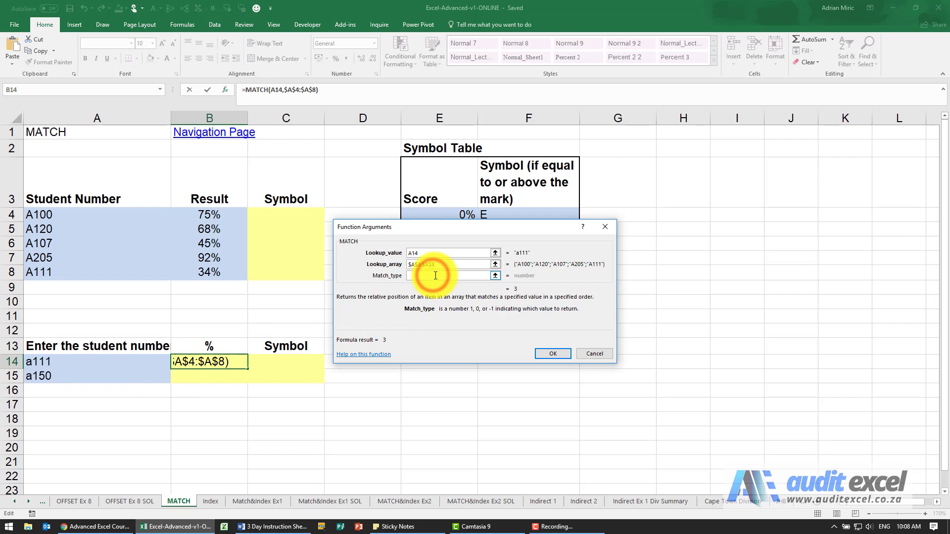
text(FALSE)
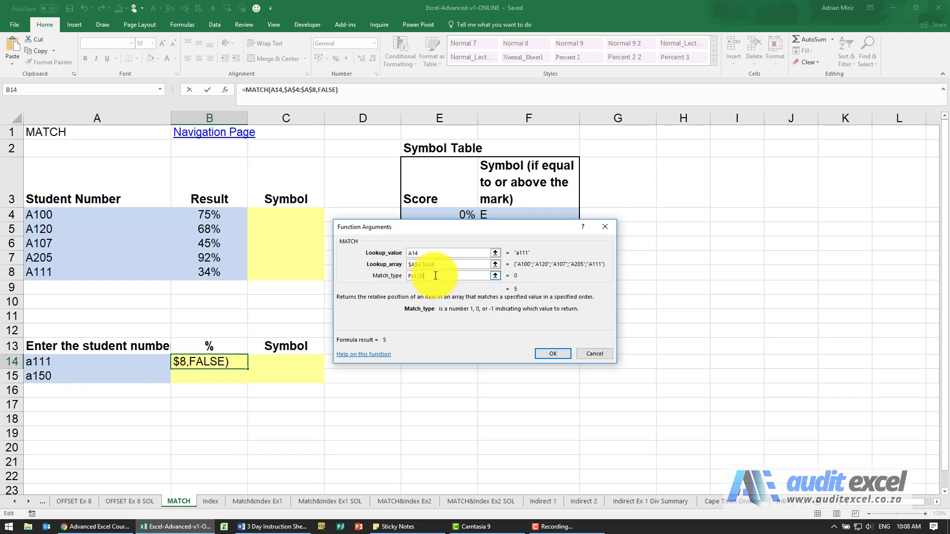
Confirm the B14 formula and fill it to B15, giving 5 for a111 and #N/A for a150
click(540, 350)
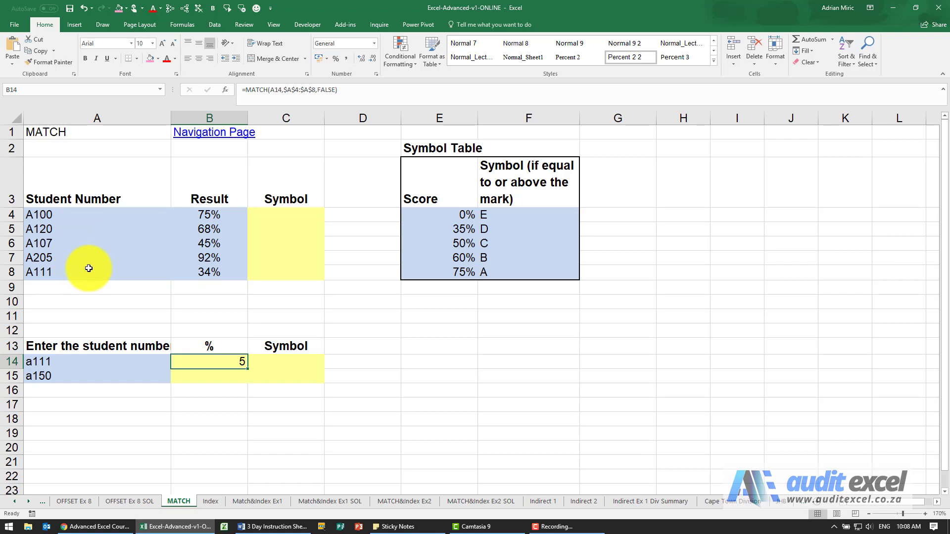
drag(246, 369, 244, 379)
click(217, 375)
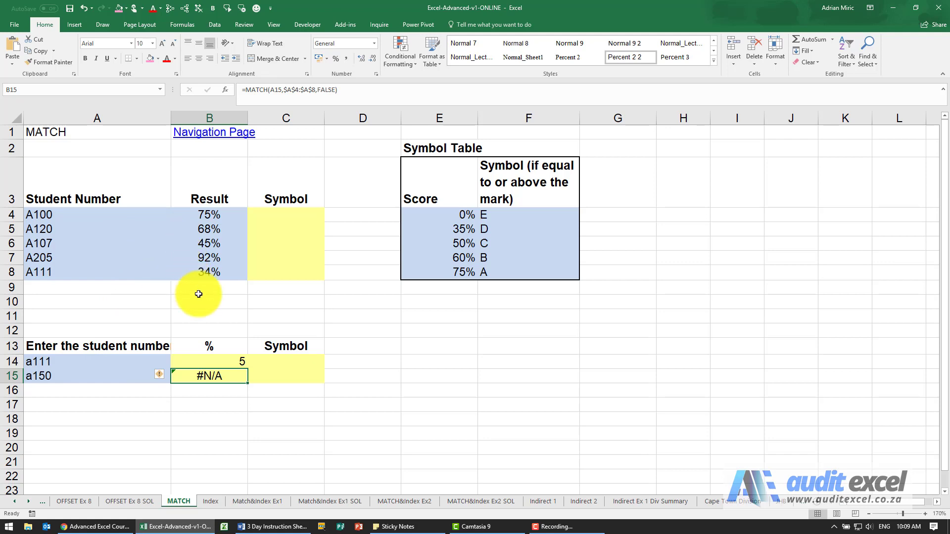
click(222, 359)
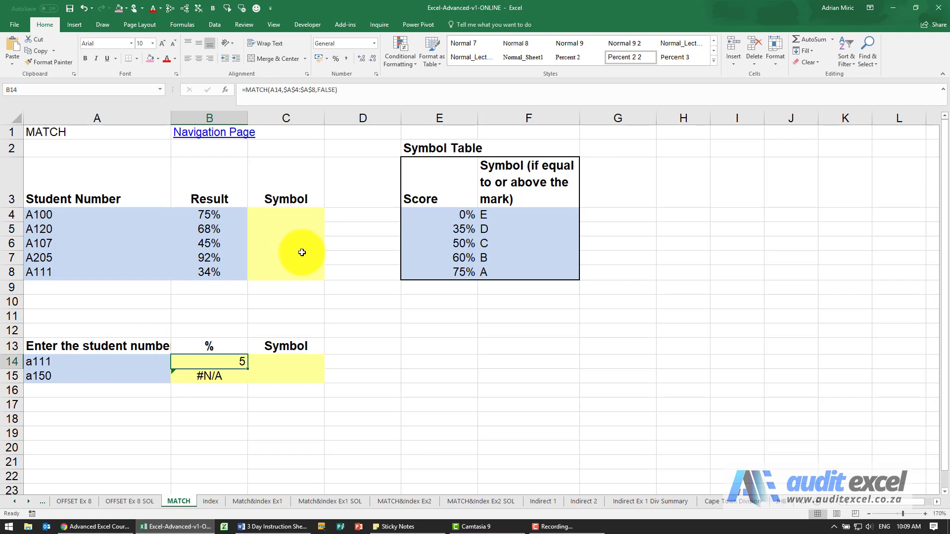
Start a MATCH function in cell C4 for the first student's result
click(282, 213)
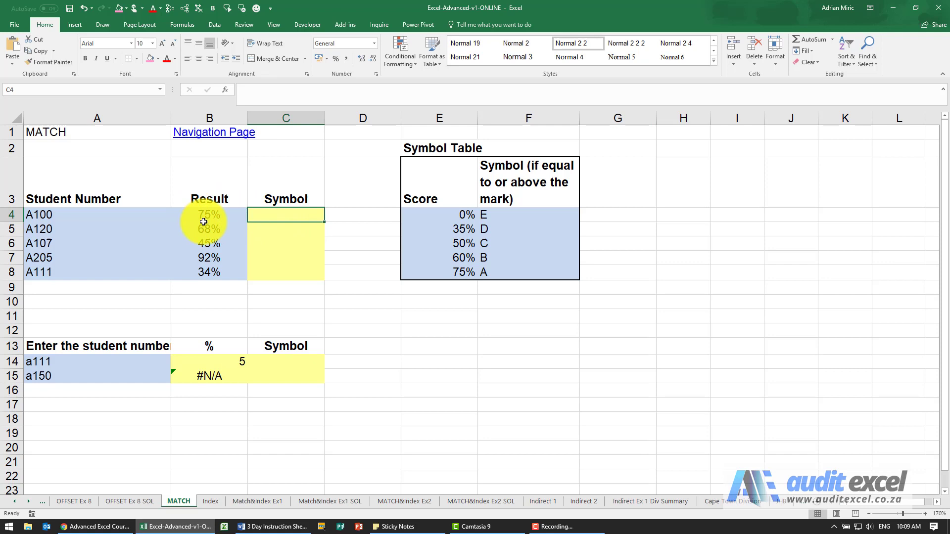
click(225, 89)
click(479, 302)
key(m)
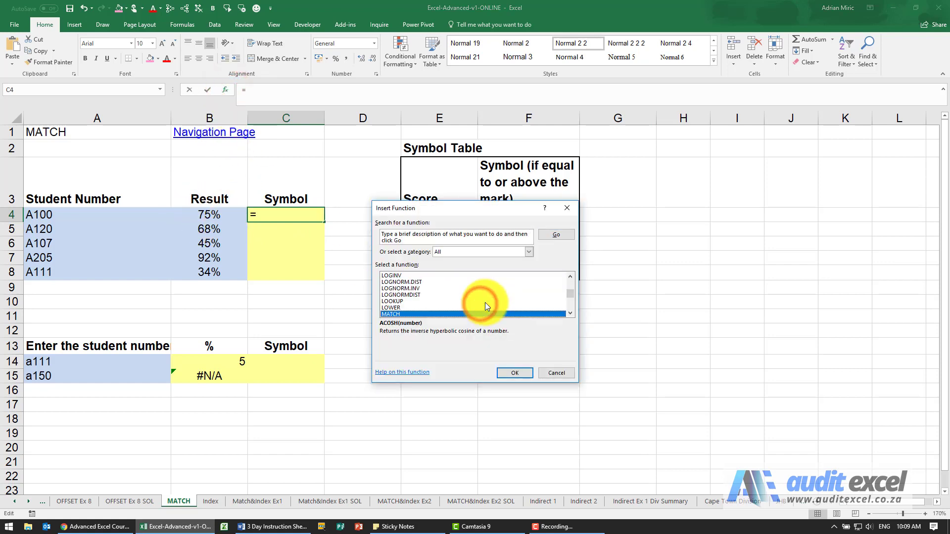
key(Return)
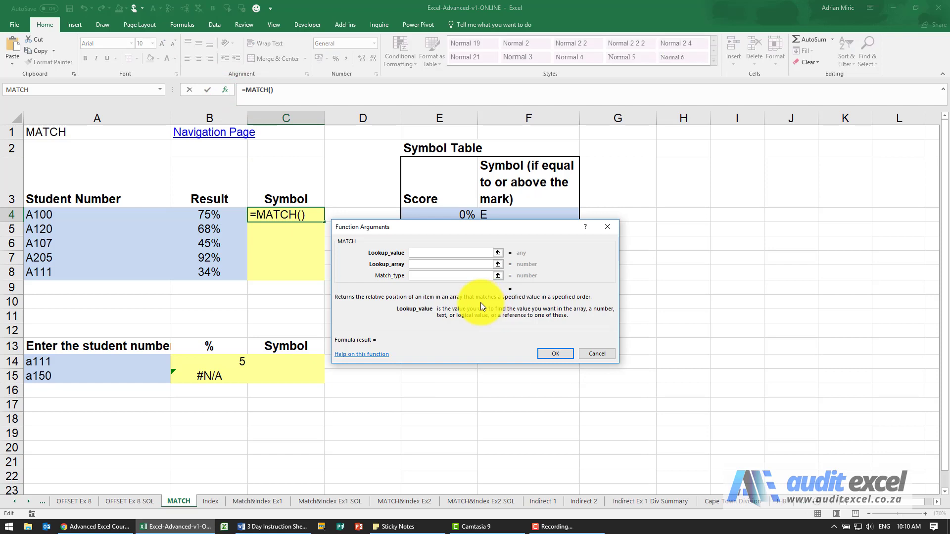
Set MATCH to B4, $E$4:$E$8 and TRUE, returning 5 for the 75% result
click(211, 214)
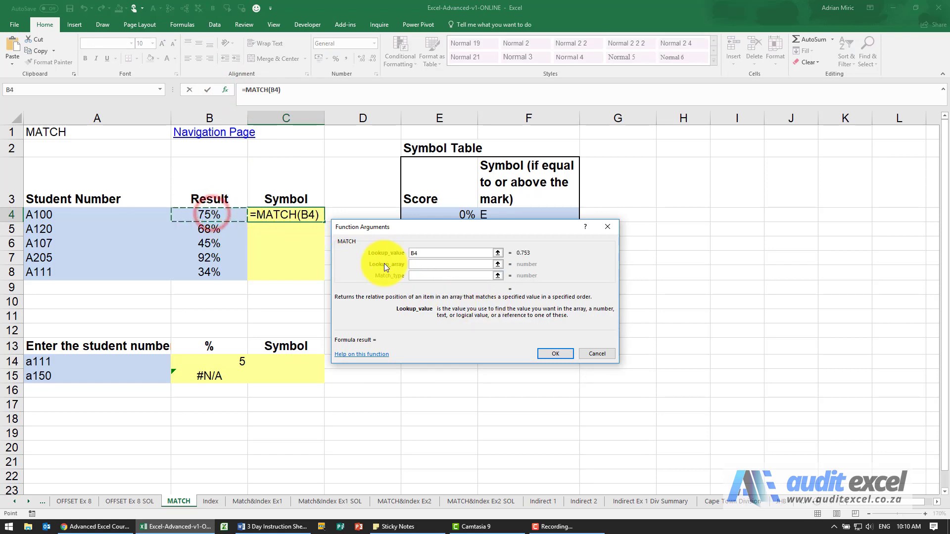
click(415, 264)
drag(415, 231, 438, 314)
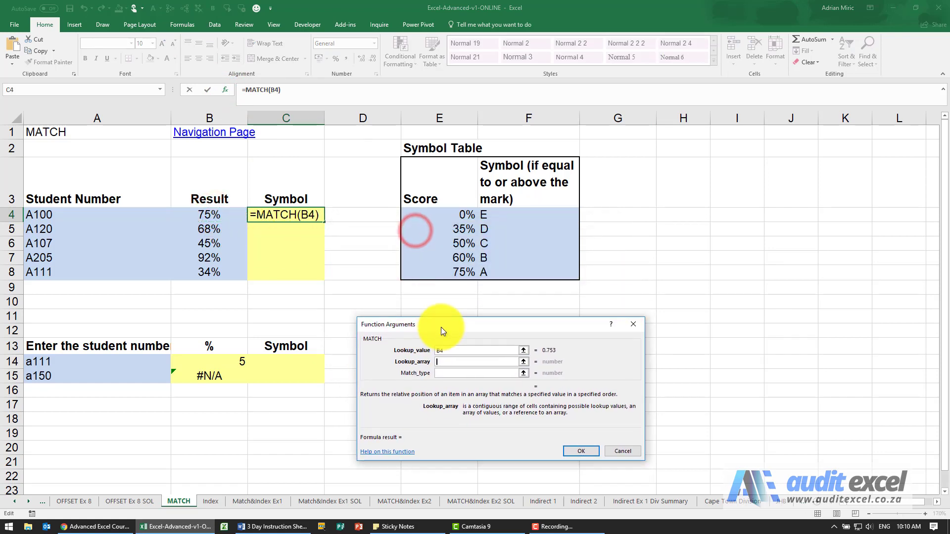
drag(438, 214, 443, 271)
key(F4)
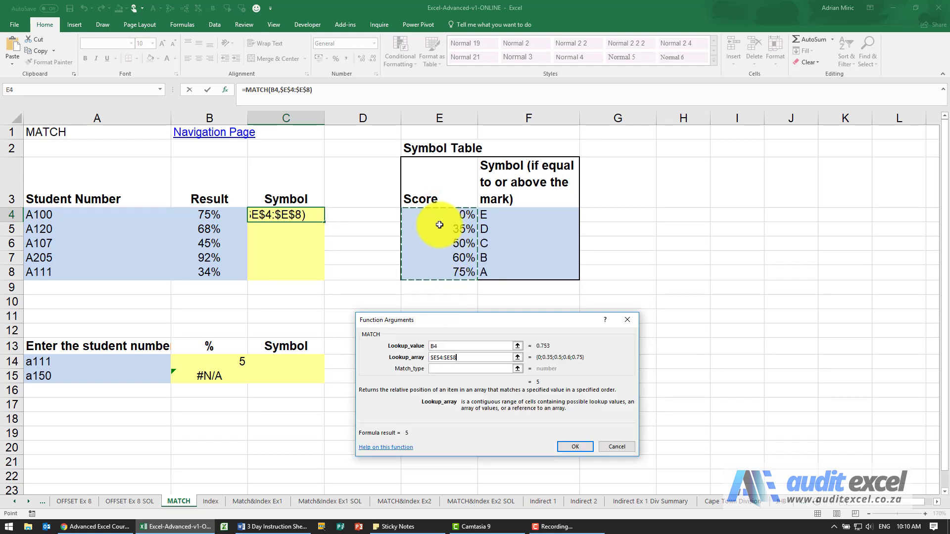
click(448, 368)
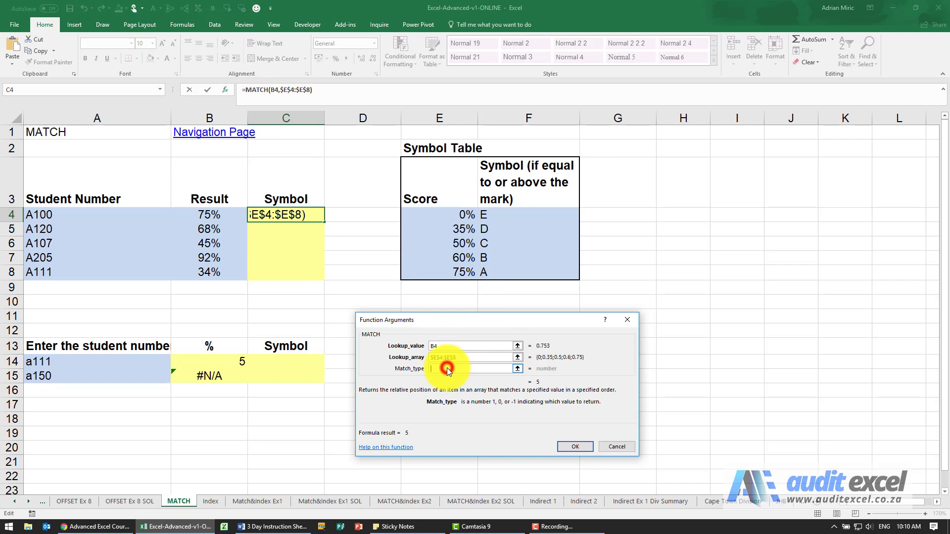
text(TRUE)
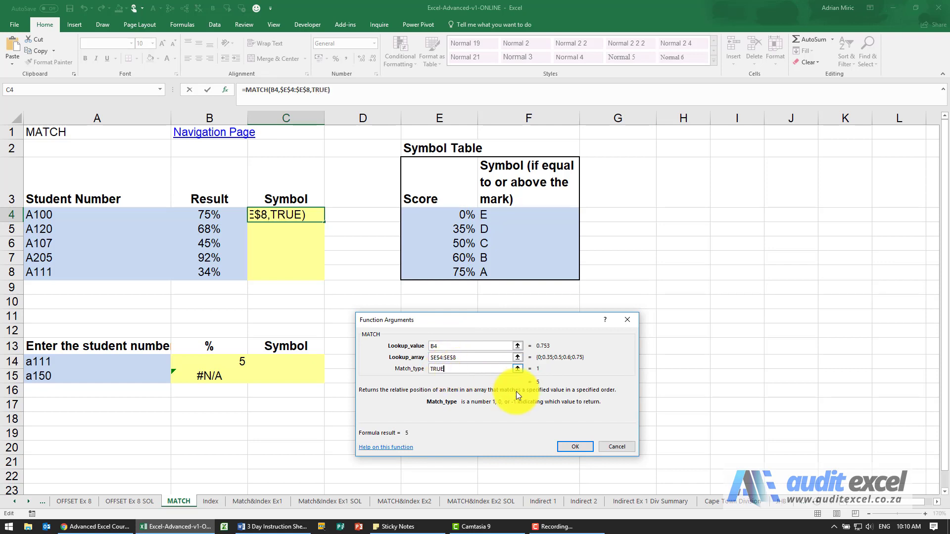
click(577, 444)
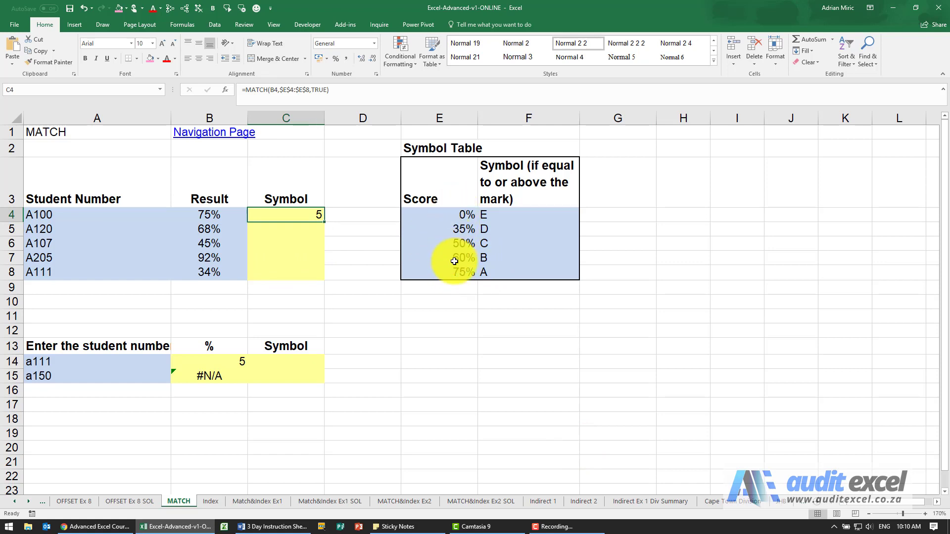
Fill the C4 formula down to C8, giving positions 5, 4, 2, 5 and 1
drag(324, 222, 317, 277)
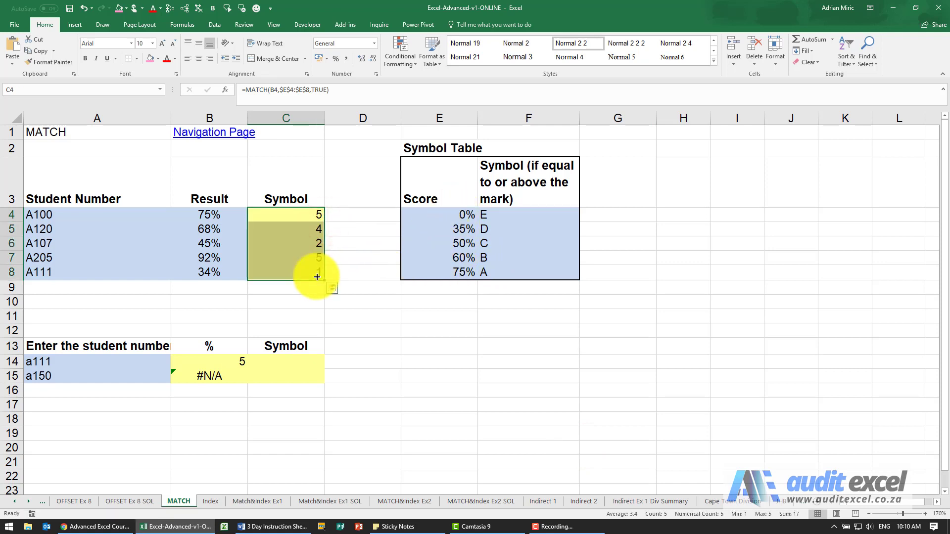
click(309, 227)
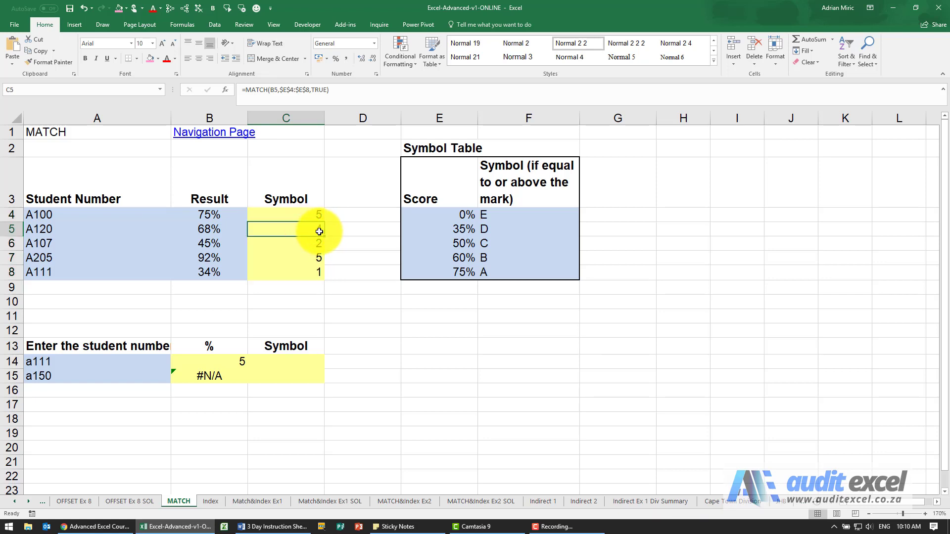